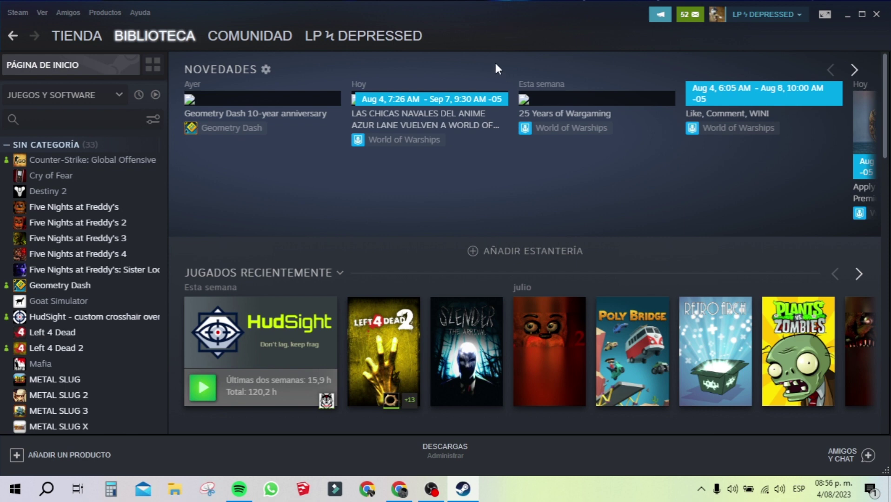
- Open Steam's settings and set beta participation to "NINGUNA: salir de todos los programas beta", accepting both dialogs
click(702, 491)
right_click(727, 410)
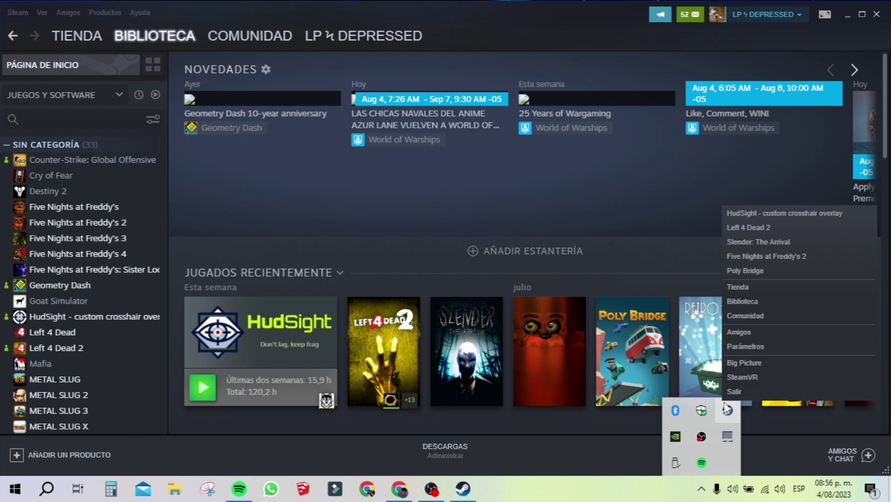
click(754, 349)
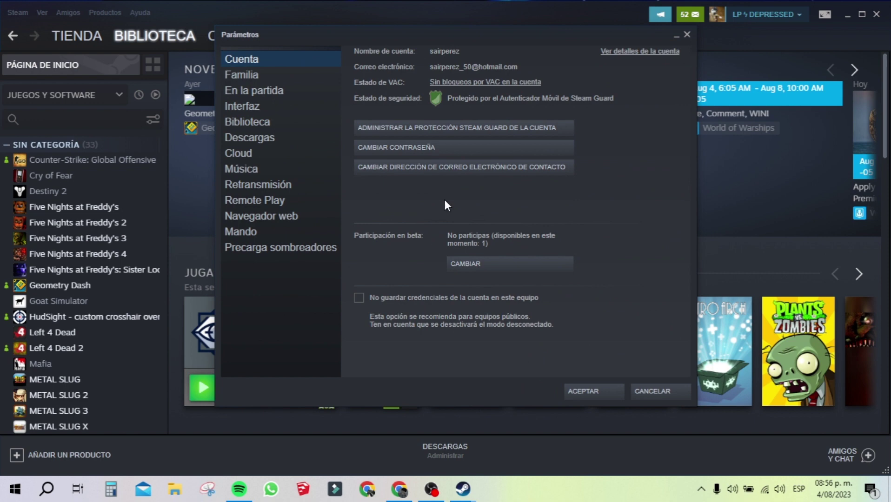
drag(501, 28, 500, 37)
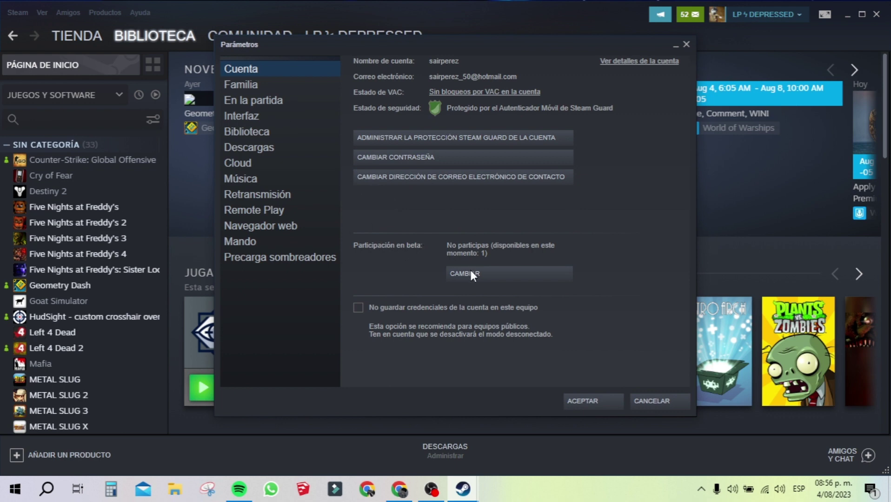
click(488, 272)
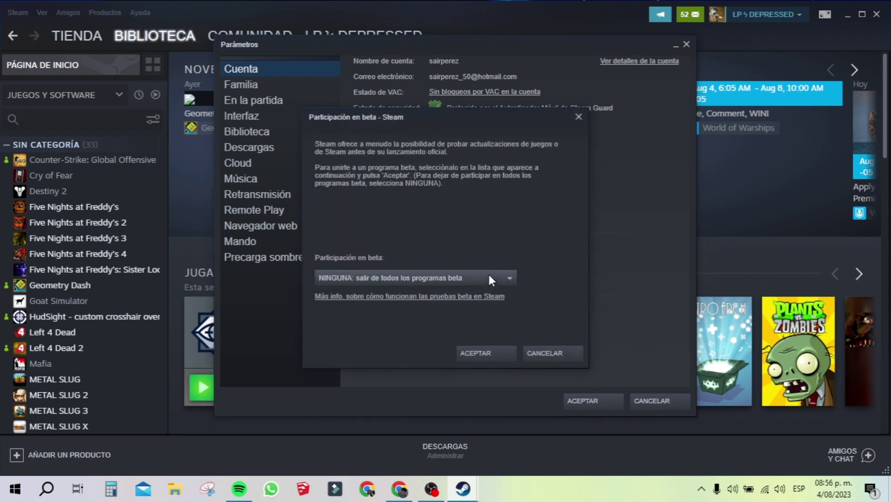
click(481, 278)
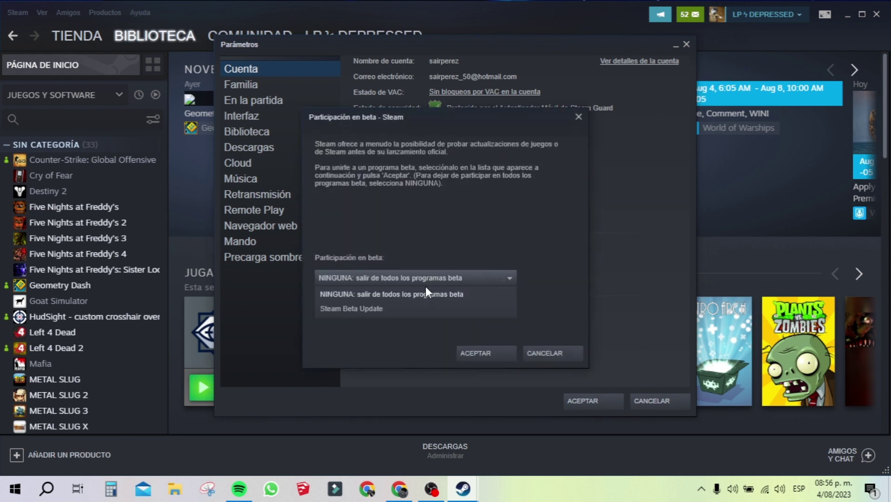
click(383, 295)
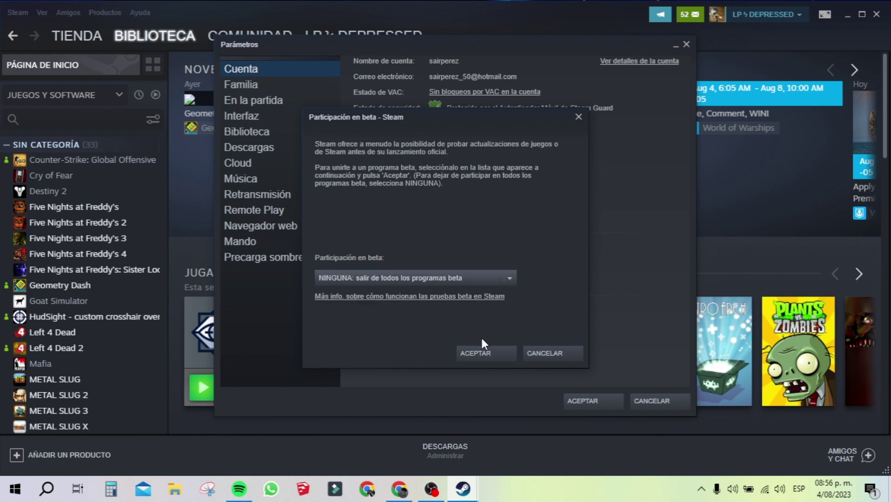
click(478, 353)
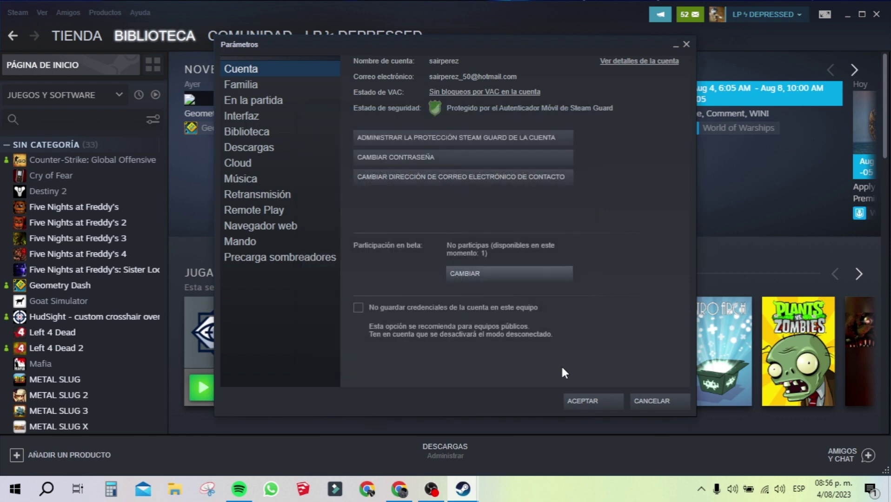
click(583, 395)
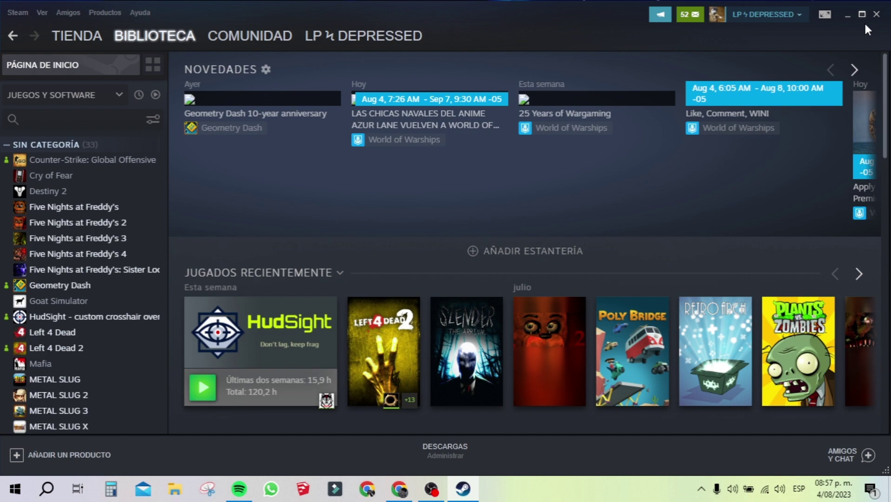
- Close the Steam window and exit the Steam client completely so it no longer runs in the background
click(878, 16)
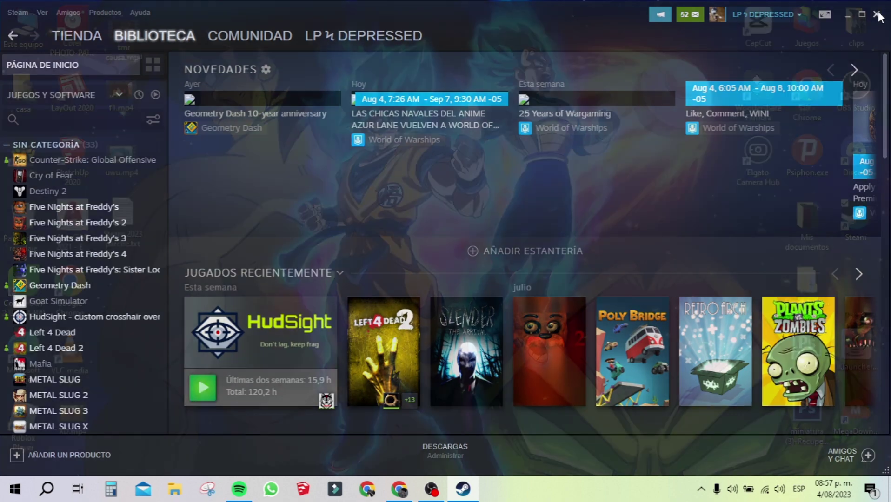
click(699, 486)
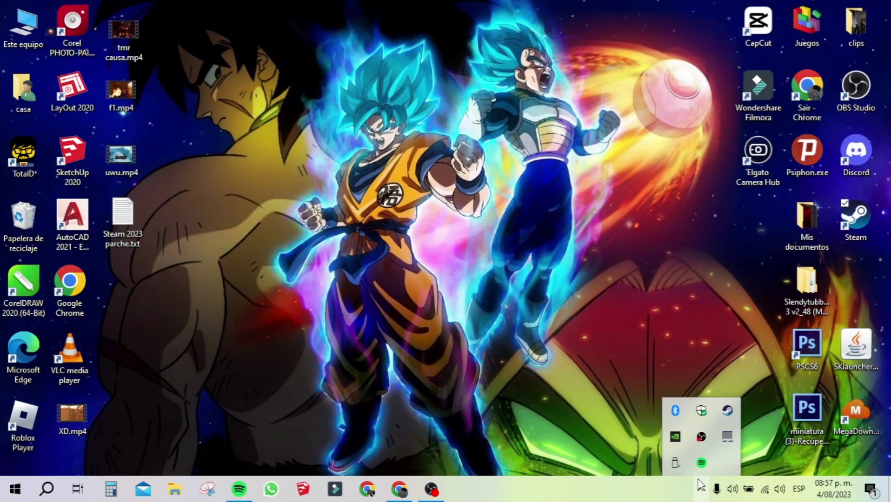
right_click(725, 412)
click(744, 405)
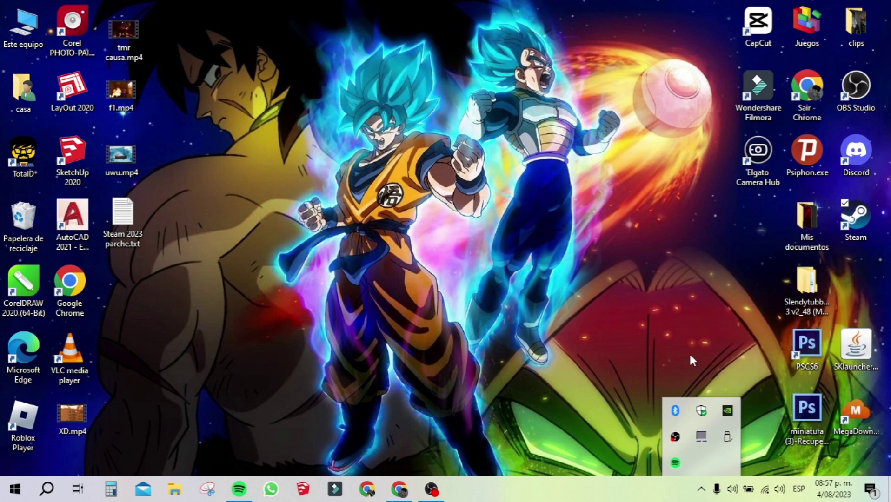
- Start creating a new shortcut on the desktop and open the browser for its target
right_click(558, 169)
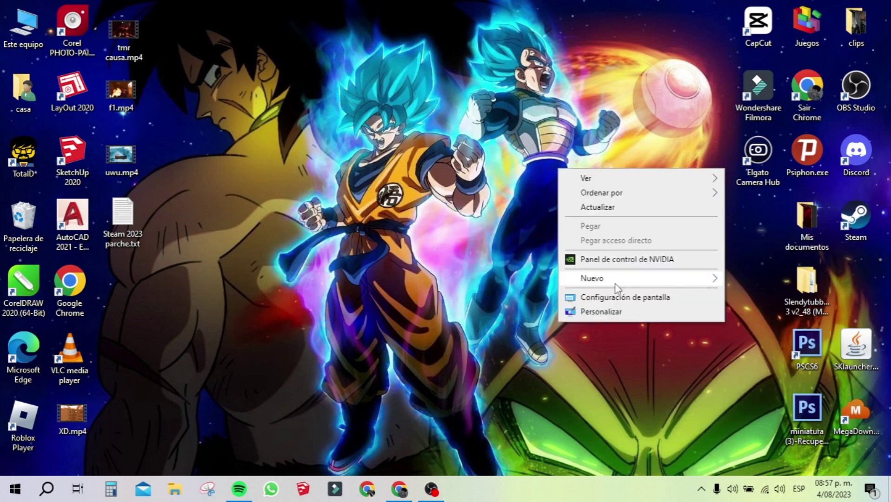
mouse_move(615, 280)
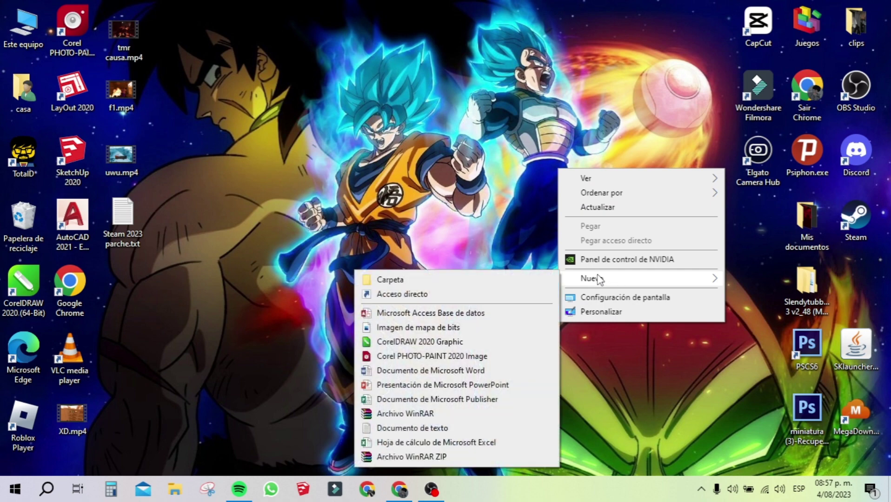
click(424, 293)
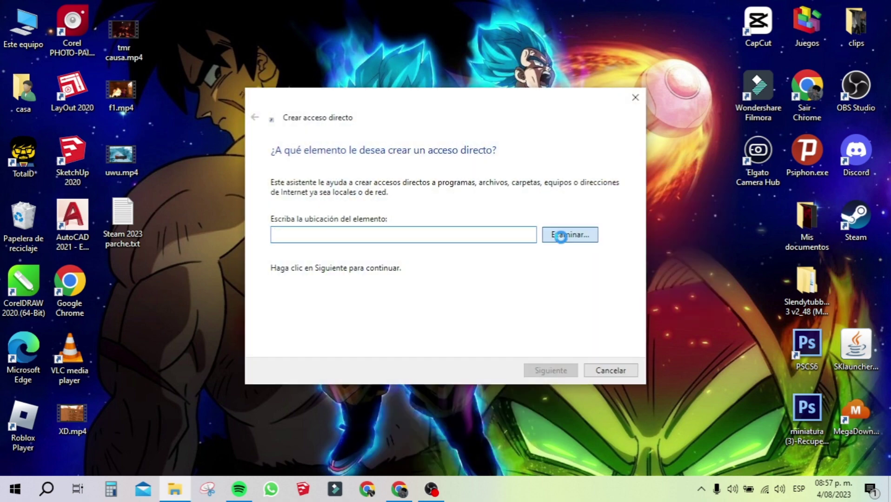
click(561, 237)
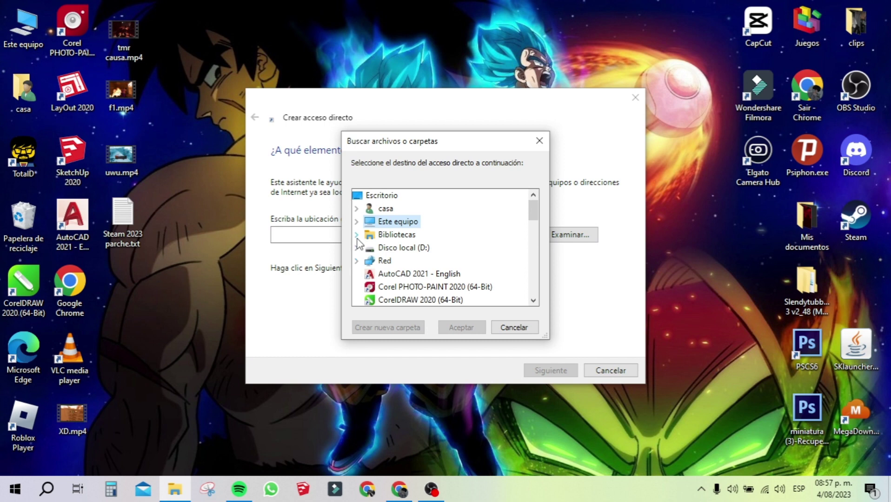
- Expand Este equipo, Disco local (C:), Archivos de programa (x86) and the Steam folder in the target tree
click(356, 223)
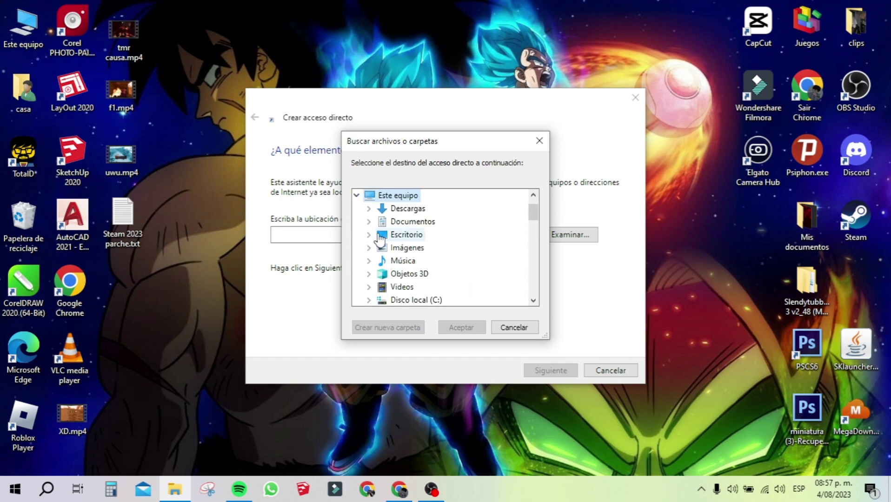
scroll(381, 225, down, 3)
scroll(383, 218, up, 2)
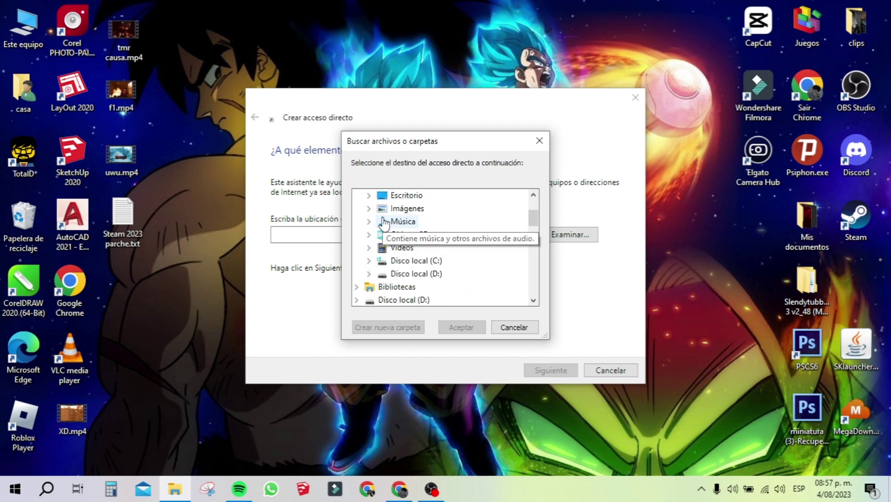
click(369, 261)
scroll(404, 267, down, 3)
scroll(405, 254, up, 4)
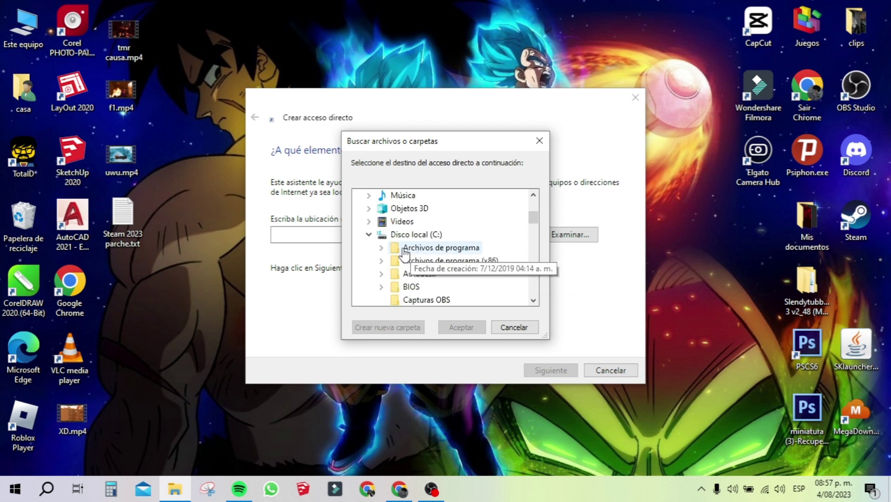
click(382, 261)
scroll(438, 242, down, 8)
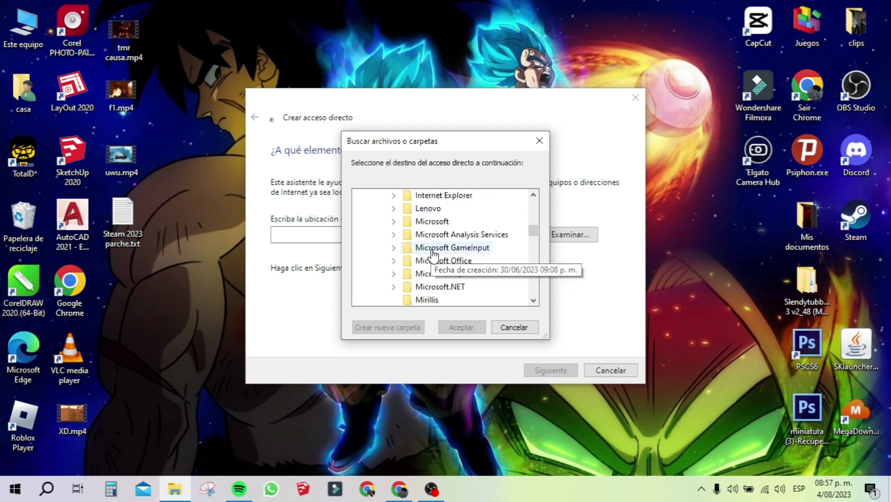
click(394, 223)
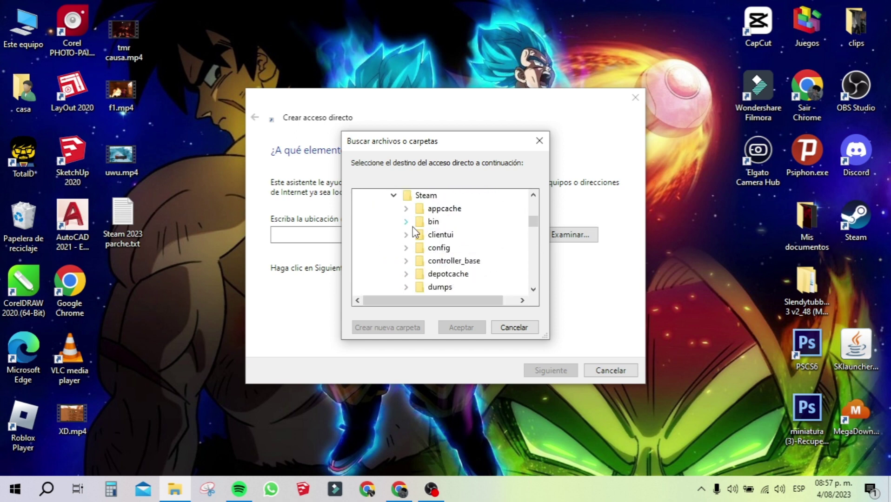
- Choose steam.exe in the Steam folder as the shortcut's target and continue to the naming page
scroll(418, 238, down, 10)
scroll(444, 251, up, 1)
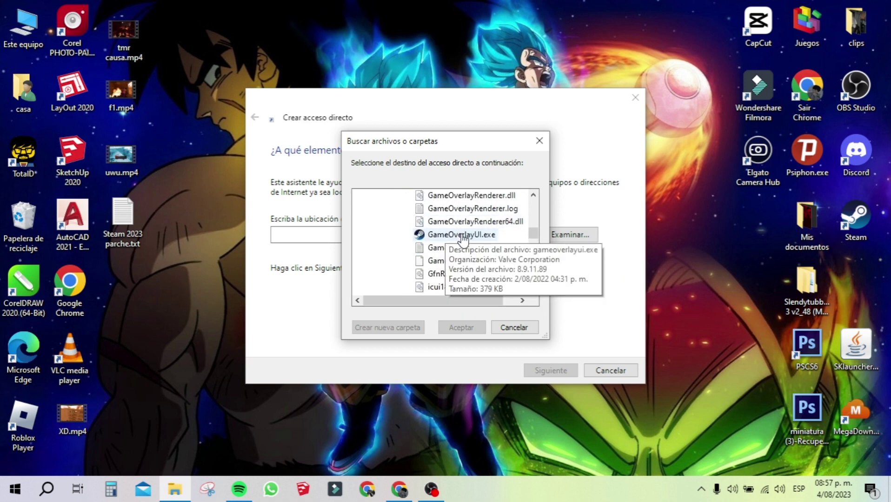
scroll(460, 242, down, 4)
click(445, 276)
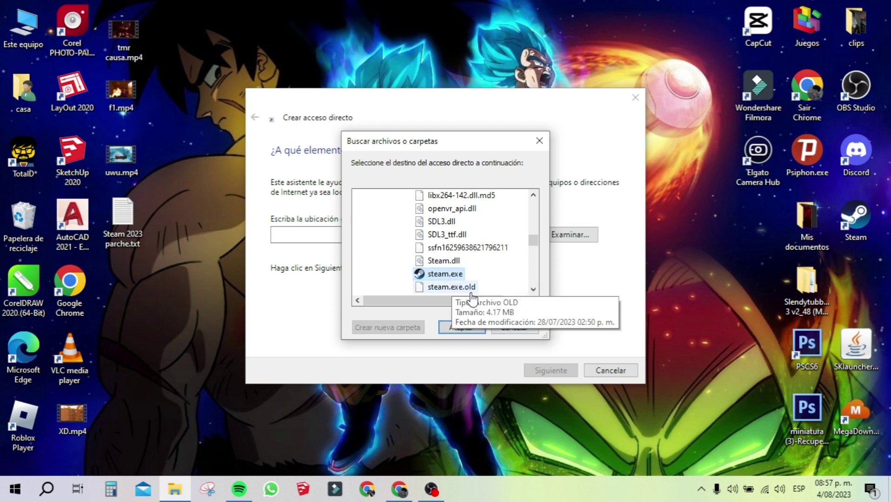
click(486, 331)
click(549, 371)
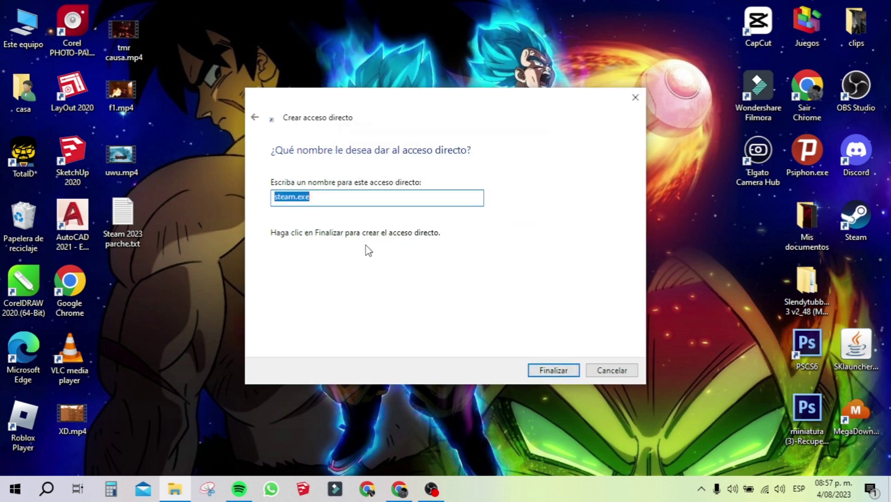
- Name the shortcut "Steam (Agosto 2023)", finish creating it, and move it to a free spot on the desktop
text(Steam (Ag)
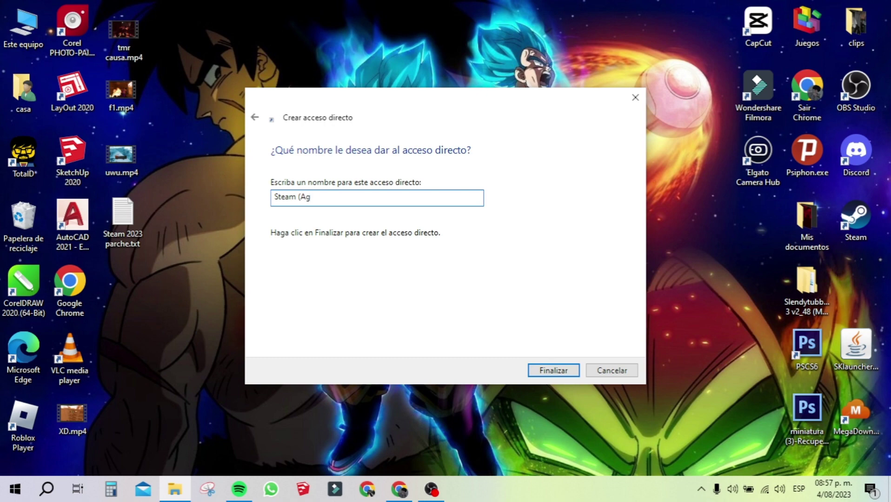
text(osto 2023))
key(Return)
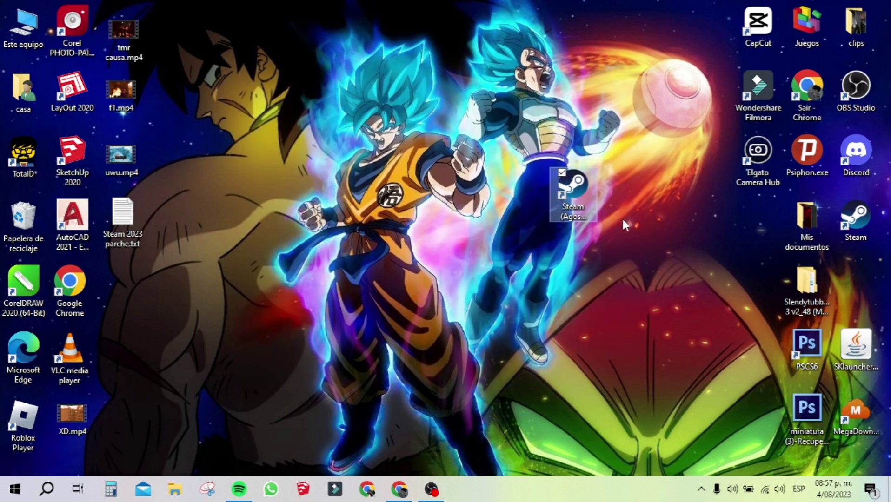
drag(573, 189, 657, 198)
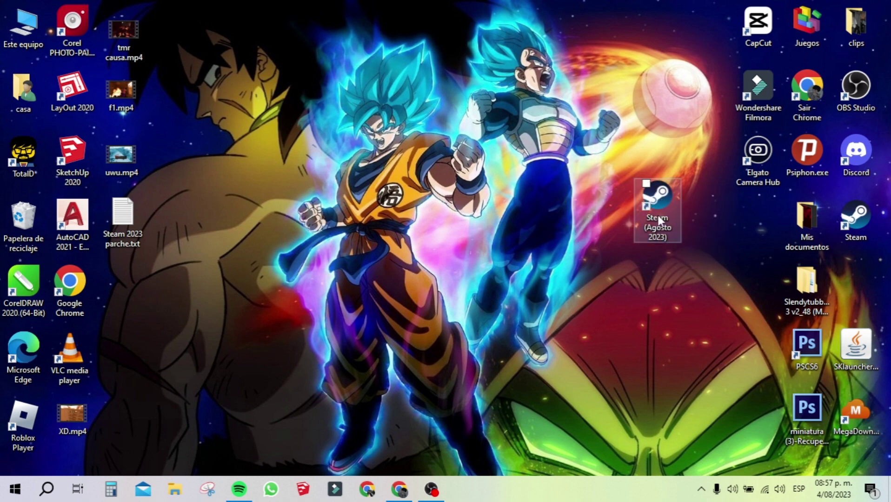
- Copy the launch parameters starting with -forcesteamupdate from Steam 2023 parche.txt and minimize the note
double_click(123, 219)
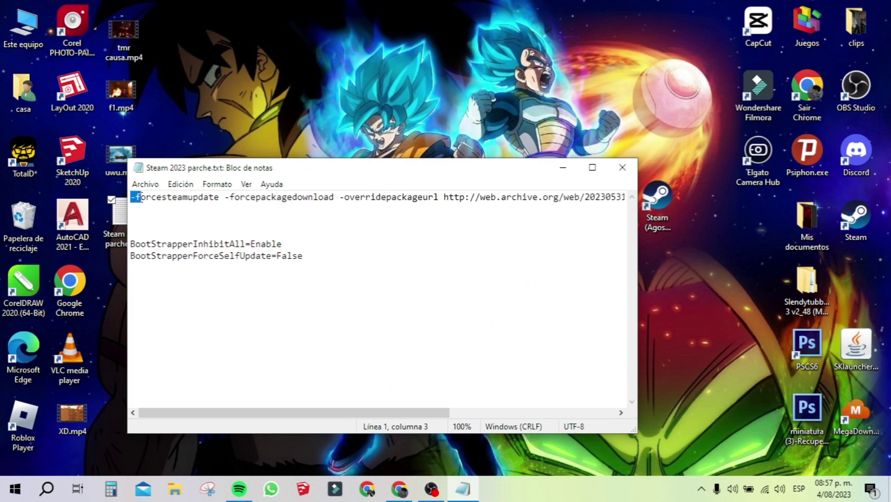
drag(130, 199, 623, 203)
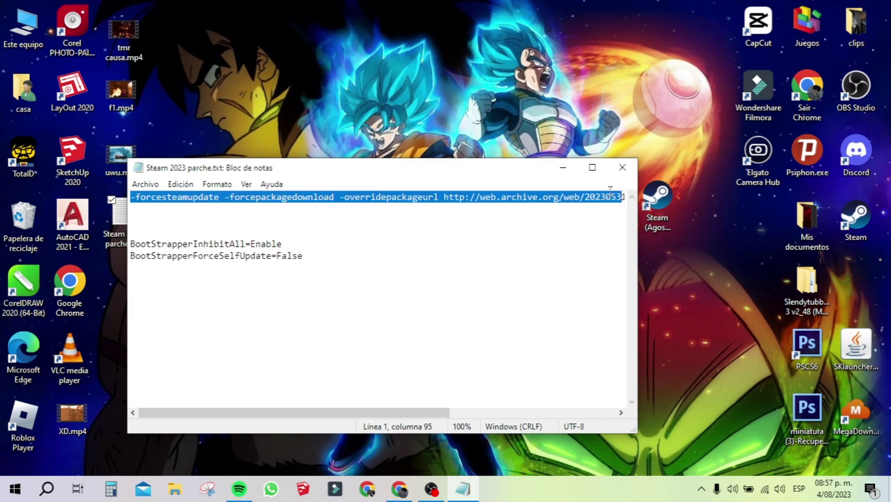
click(563, 167)
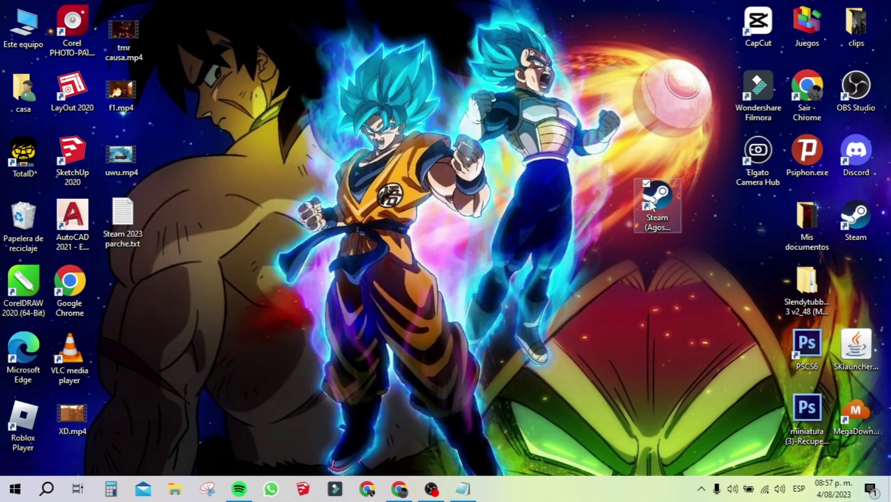
- Open the properties of the Steam (Agosto 2023) shortcut and paste the copied launch parameters after the steam.exe path in Destino
right_click(650, 200)
click(693, 465)
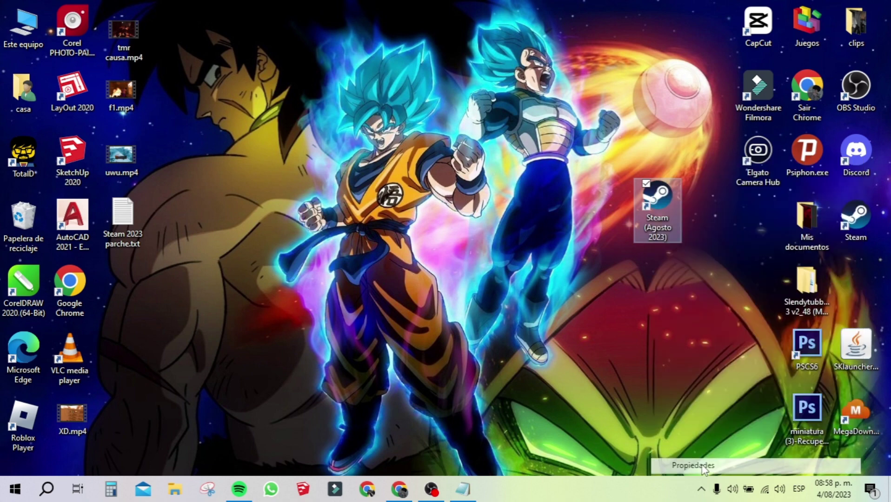
drag(757, 124, 493, 124)
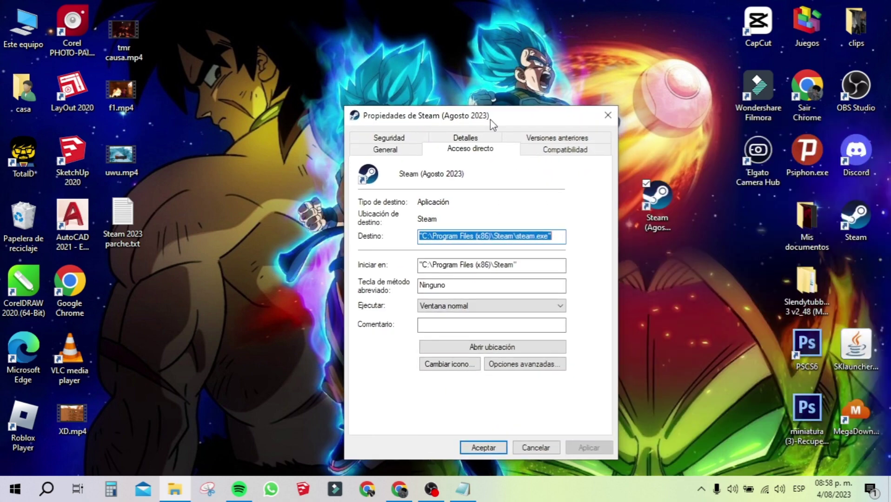
click(562, 236)
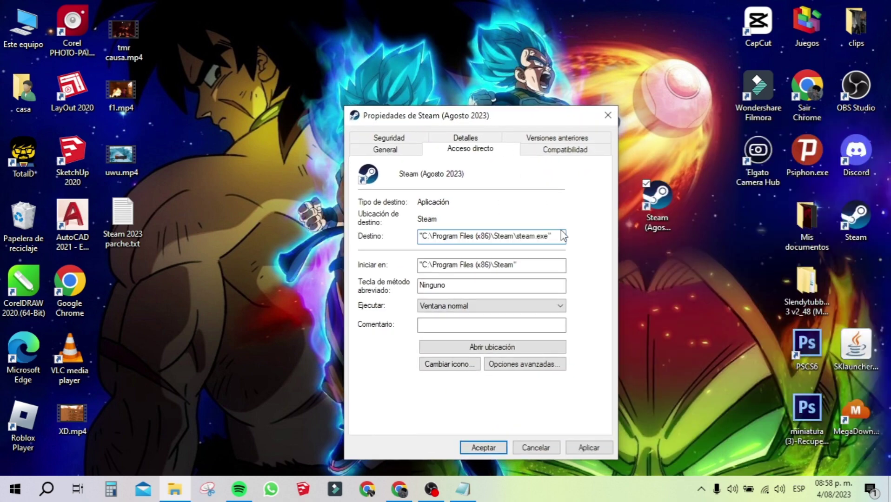
key(ctrl+v)
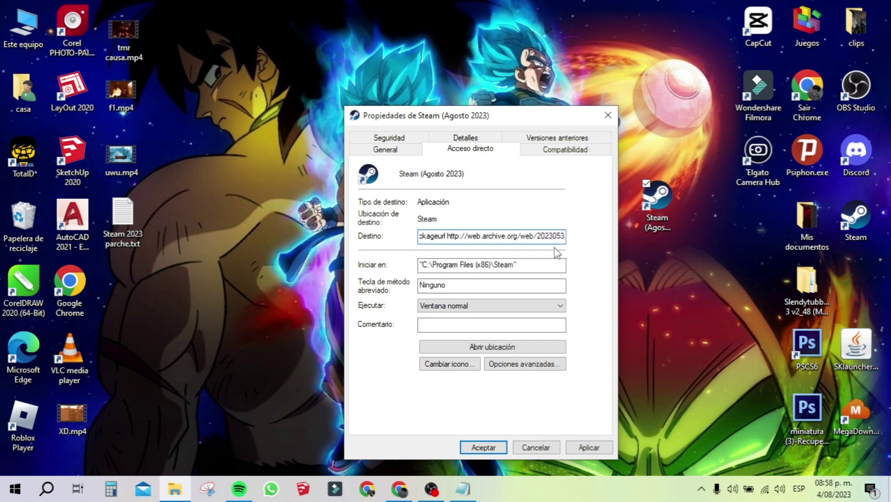
- Reopen Steam 2023 parche.txt, copy its complete first line from -forcesteamupdate through -exitsteam, and minimize the note
drag(549, 236, 564, 236)
double_click(122, 216)
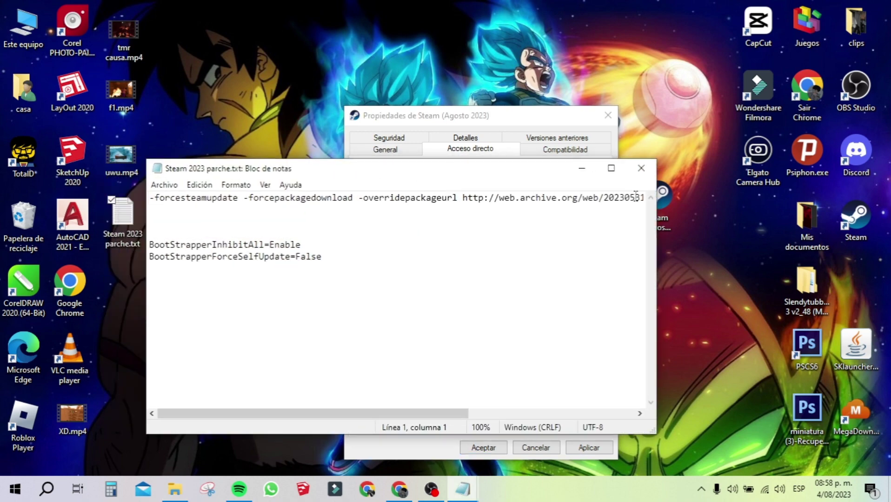
key(End)
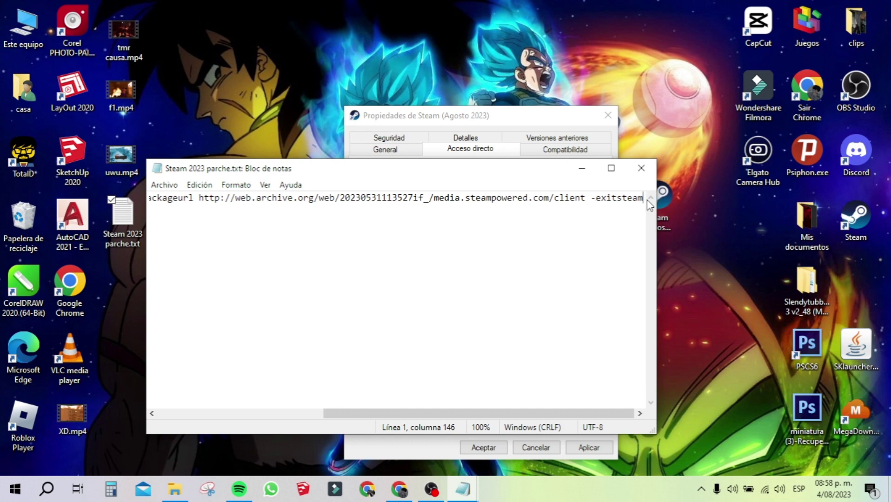
drag(643, 198, 91, 192)
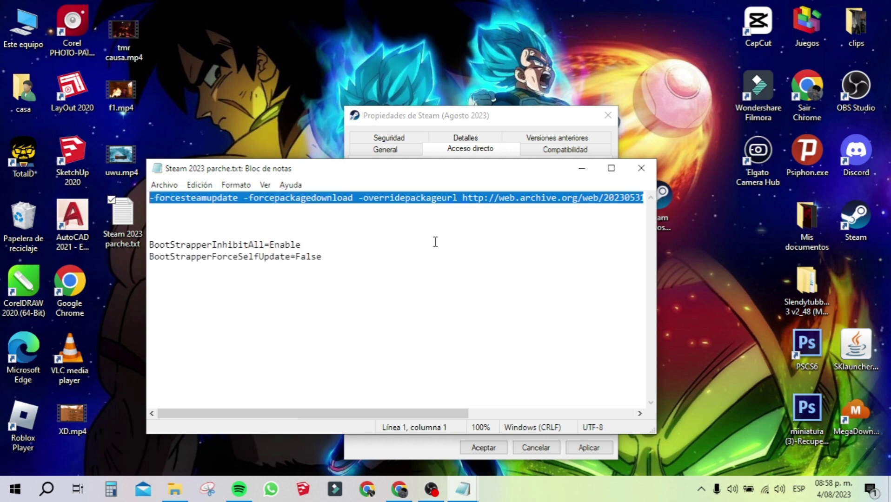
click(582, 168)
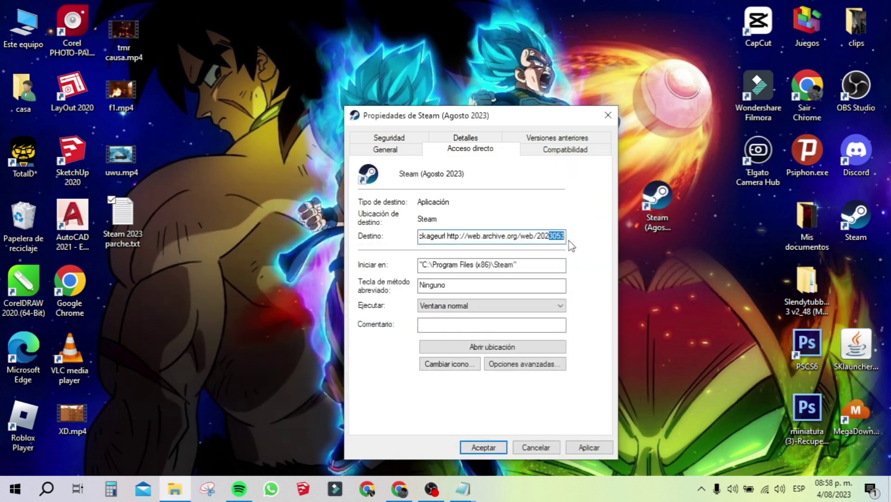
- Discard the truncated edit, paste the full launch parameters after the steam.exe path in the Steam (Agosto 2023) shortcut's Destino, and run the saved shortcut
click(536, 447)
right_click(674, 198)
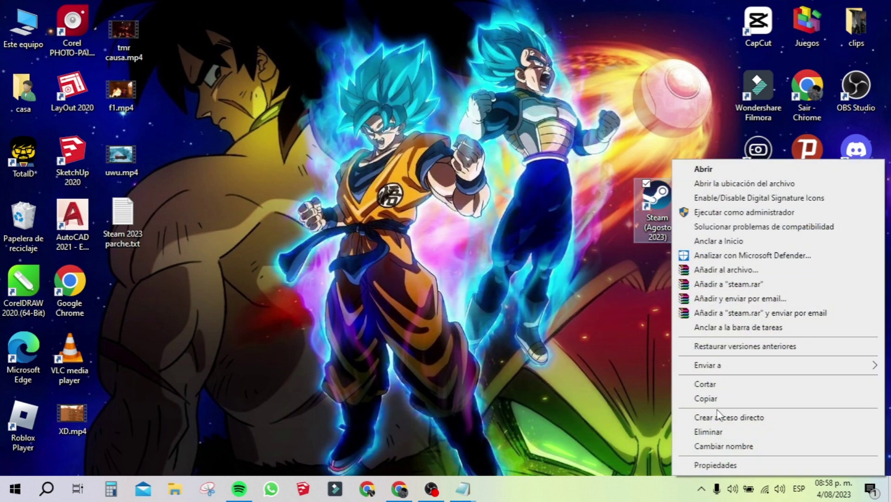
click(698, 465)
click(827, 248)
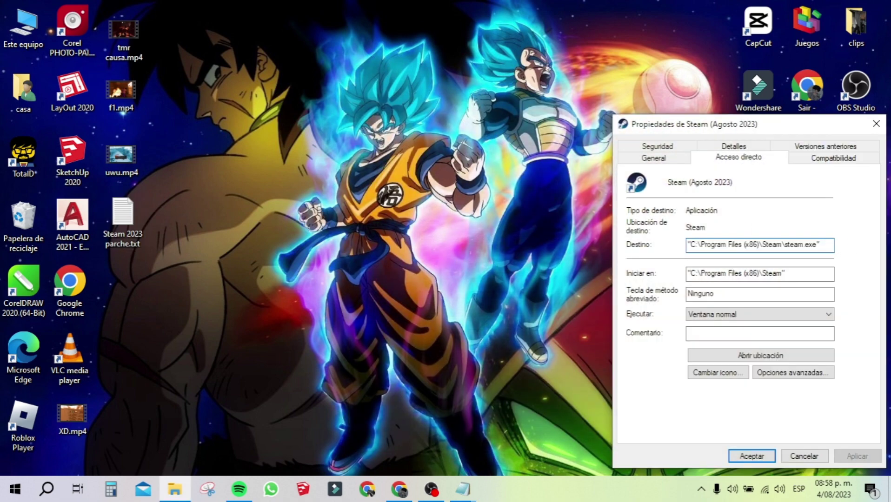
key(ctrl+v)
click(857, 455)
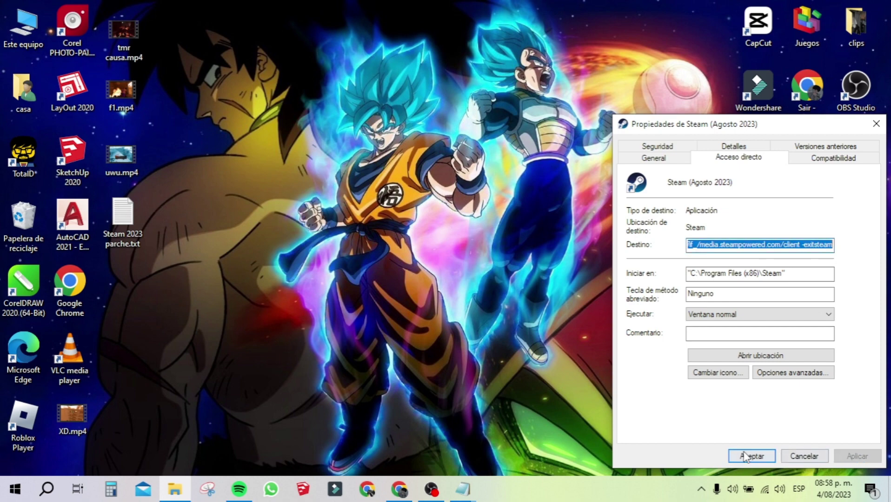
click(752, 456)
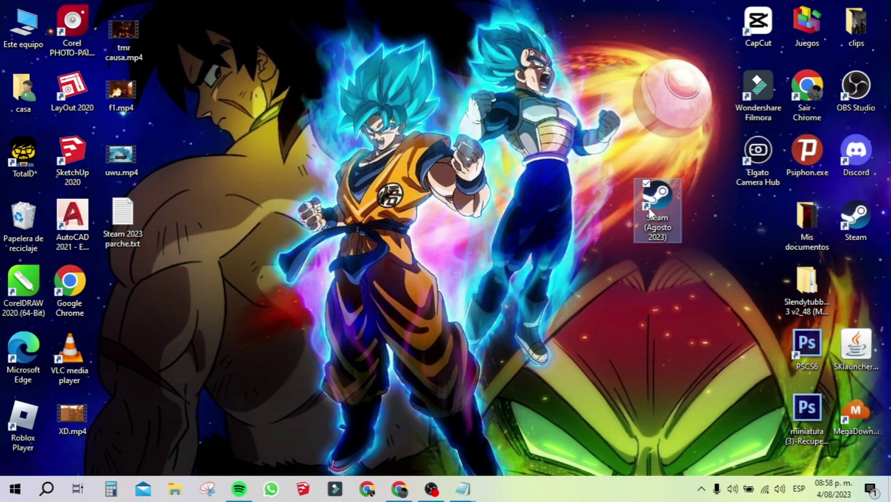
double_click(649, 208)
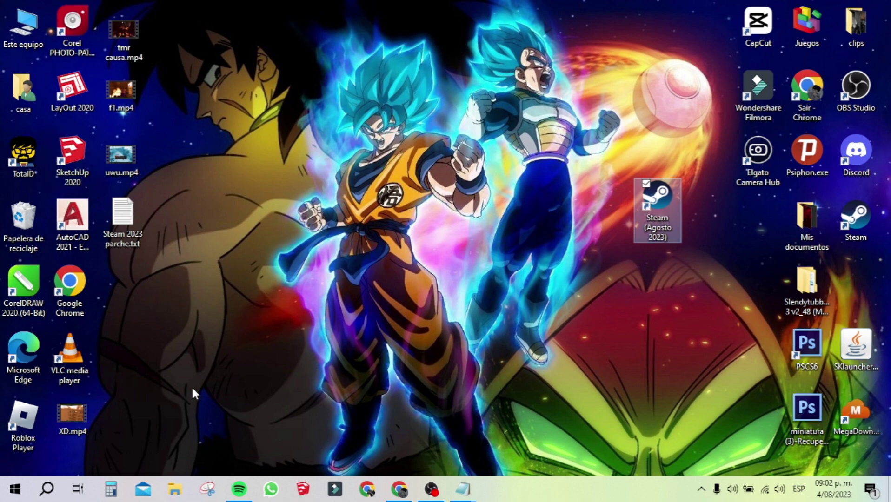
- Open the Steam folder under Archivos de programa (x86) on Disco local (C:) in File Explorer
click(176, 492)
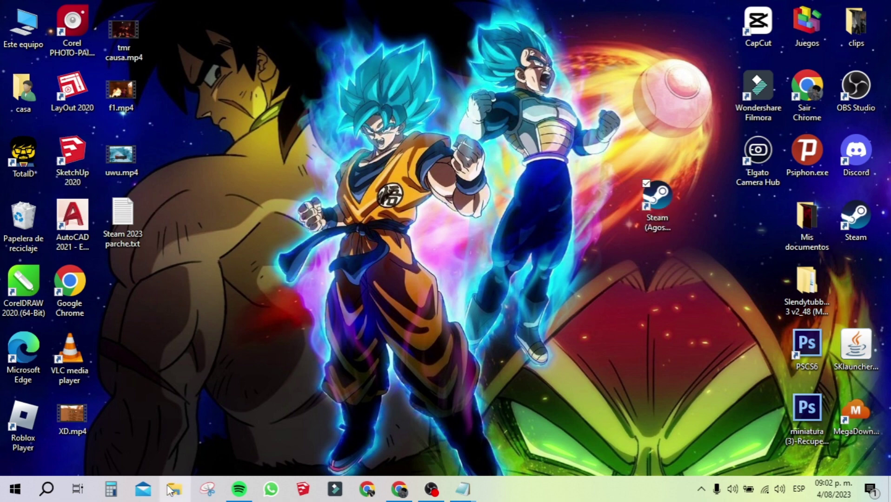
click(822, 126)
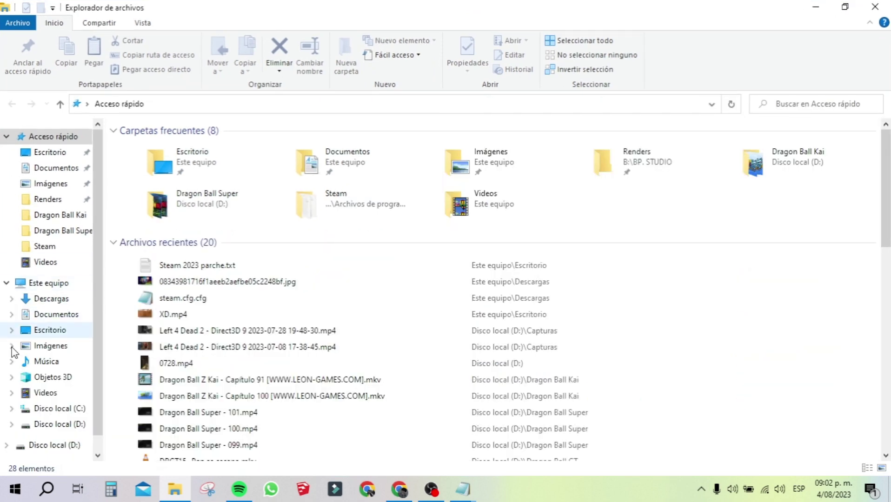
click(53, 409)
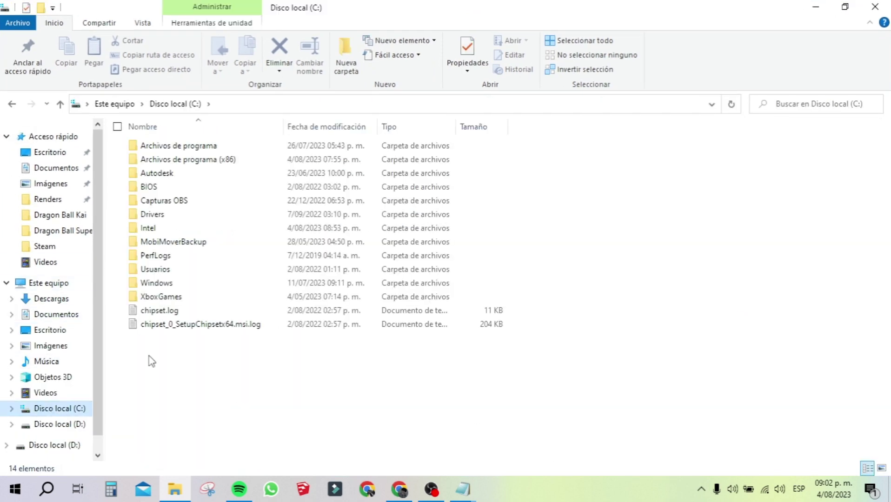
click(216, 160)
double_click(216, 160)
scroll(147, 232, down, 5)
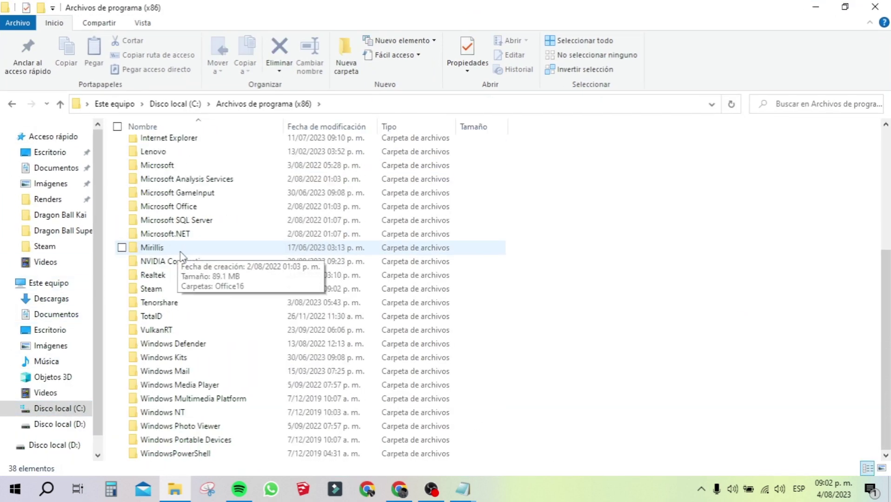
double_click(158, 291)
scroll(165, 281, down, 10)
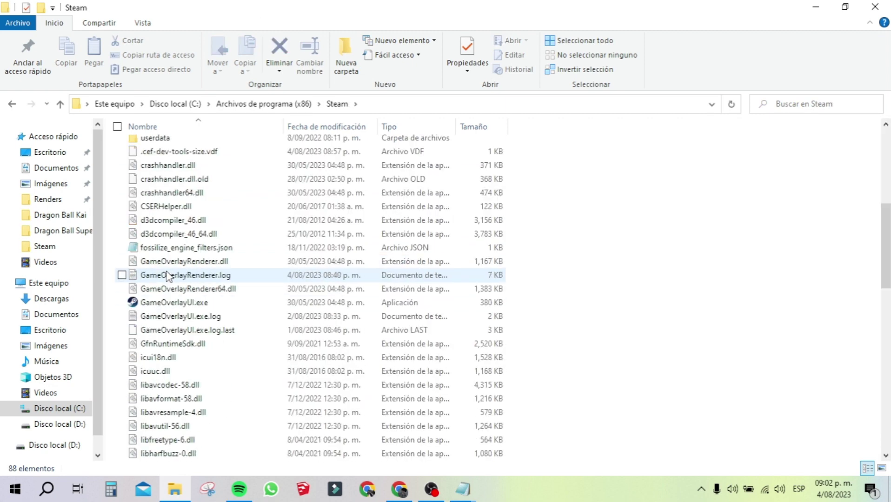
scroll(163, 279, down, 2)
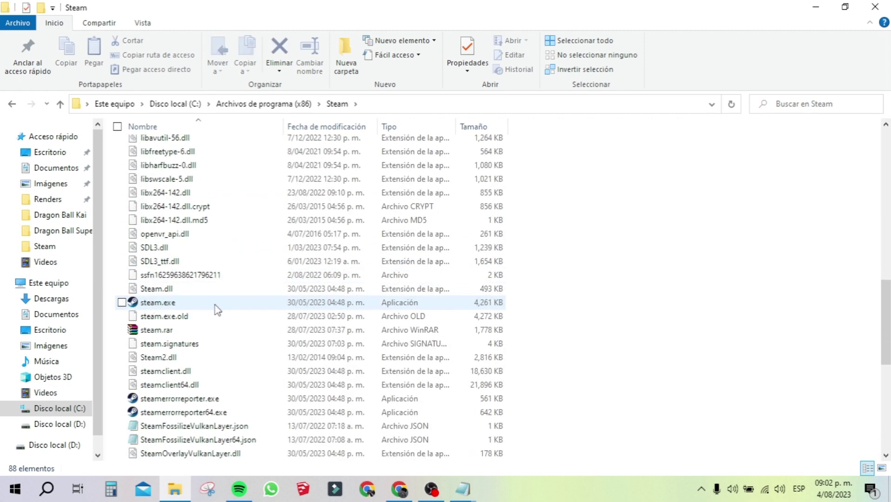
- Create a new text document in the Steam folder and name it steam.cfg, accepting the extension change
right_click(553, 243)
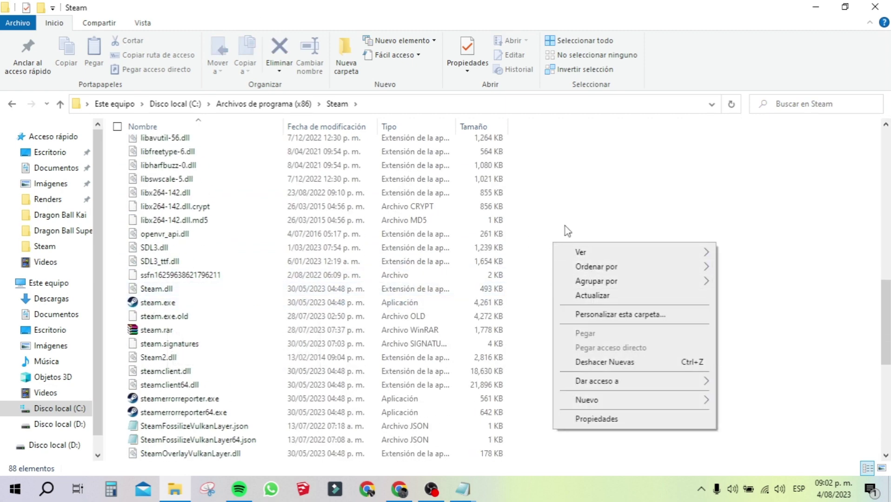
mouse_move(588, 400)
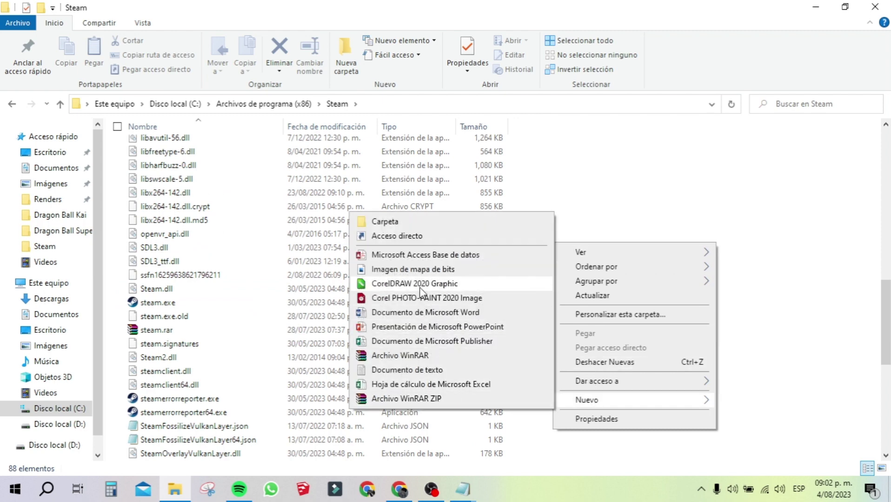
click(403, 371)
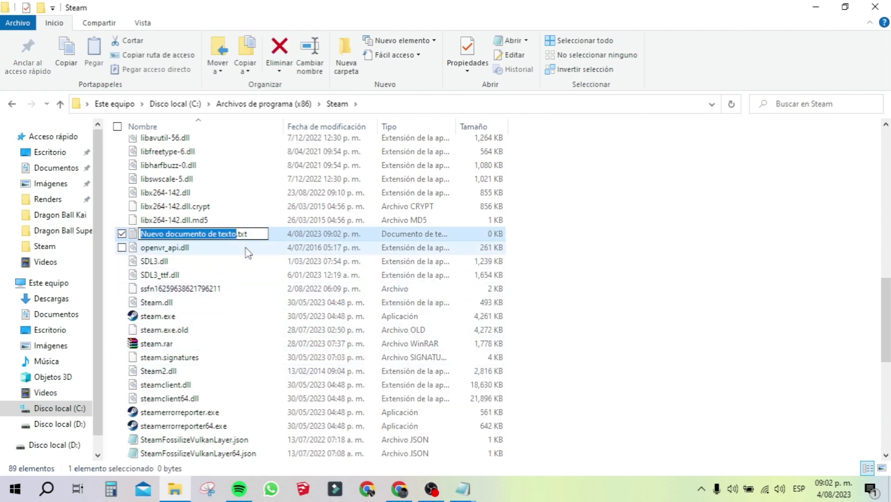
text(steam)
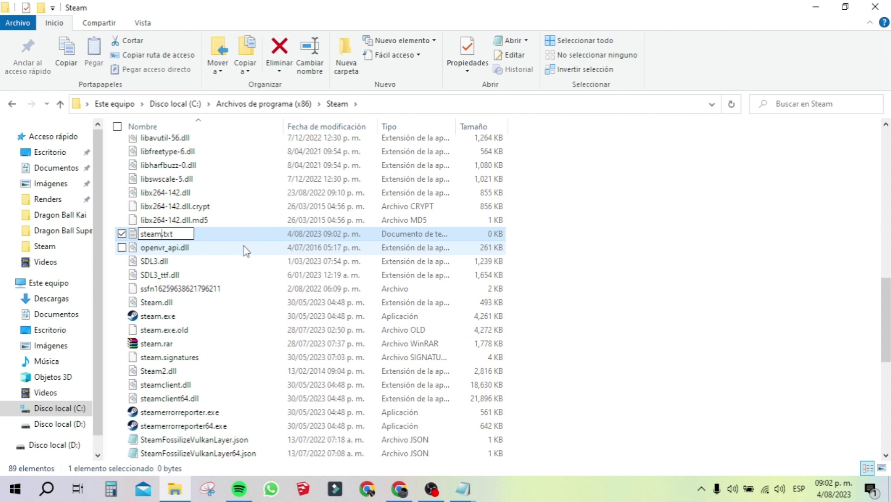
drag(192, 231, 164, 234)
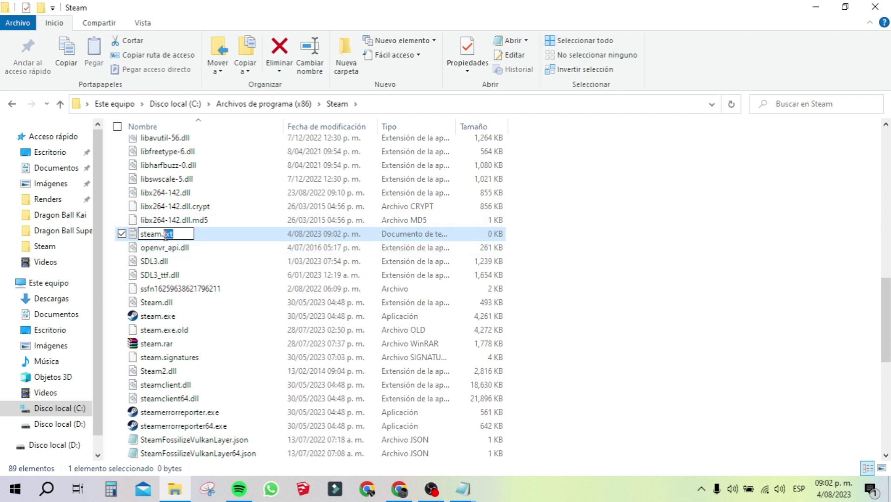
text(cfg)
key(Return)
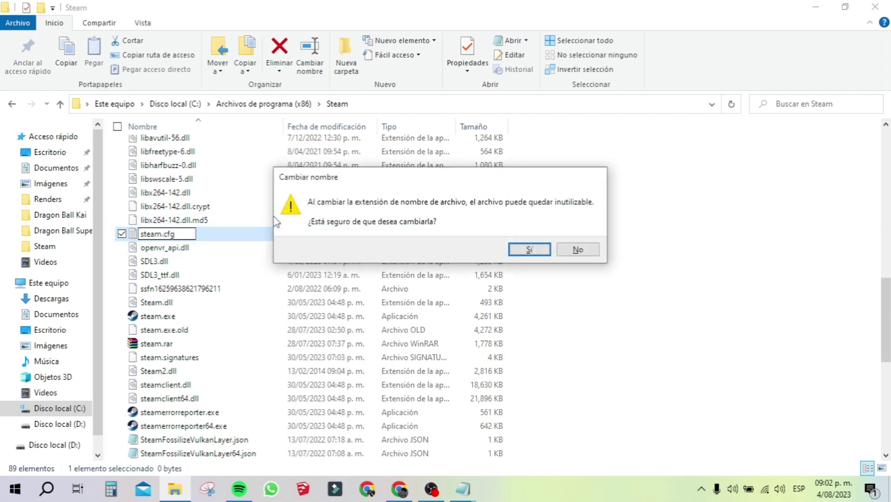
key(Return)
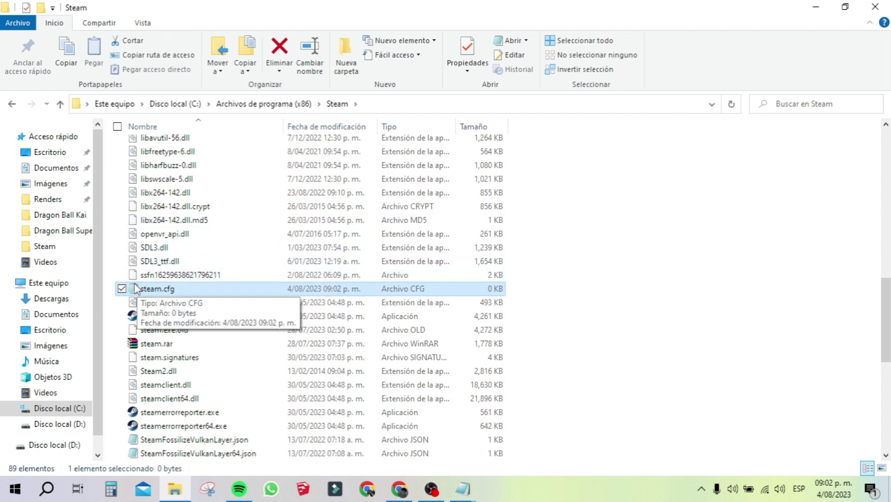
- Copy the BootStrapperInhibitAll=Enable and BootStrapperForceSelfUpdate=False lines from Steam 2023 parche.txt on the desktop and minimize the note
click(817, 5)
double_click(122, 217)
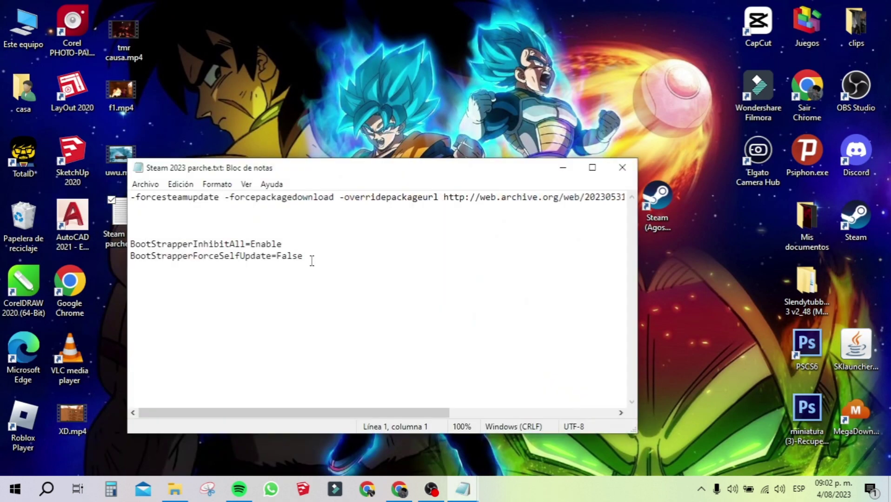
drag(325, 261, 124, 253)
key(ctrl+c)
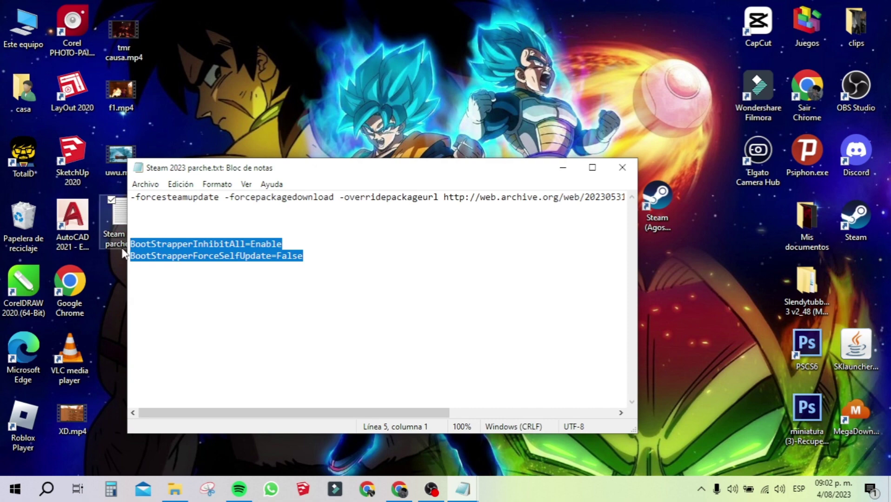
click(564, 167)
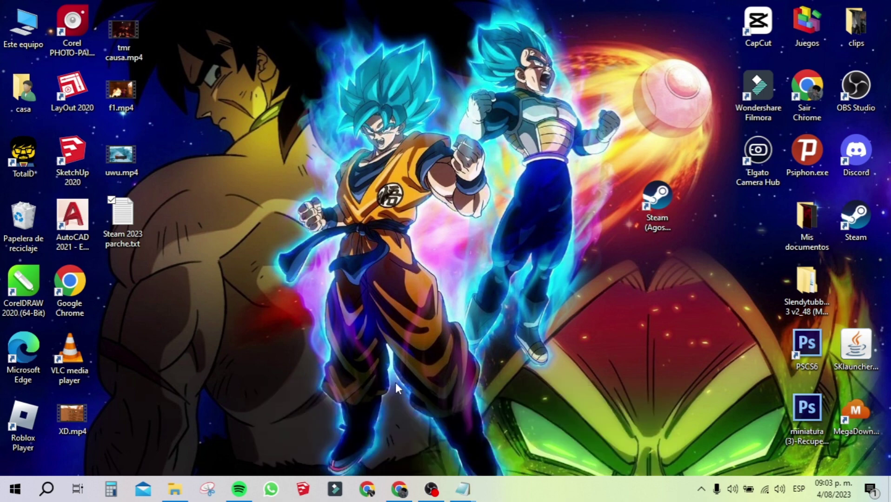
- Paste the two BootStrapper lines into steam.cfg in the Steam folder and close the file, saving the changes
click(190, 436)
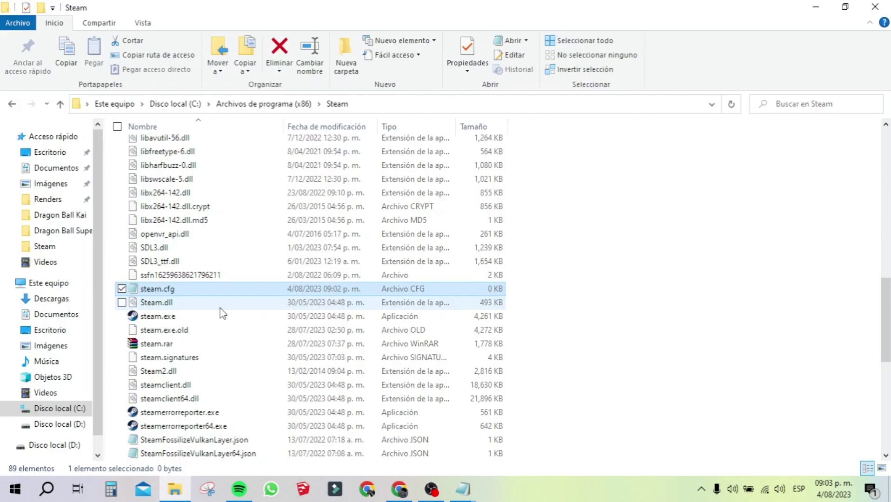
double_click(168, 289)
key(ctrl+v)
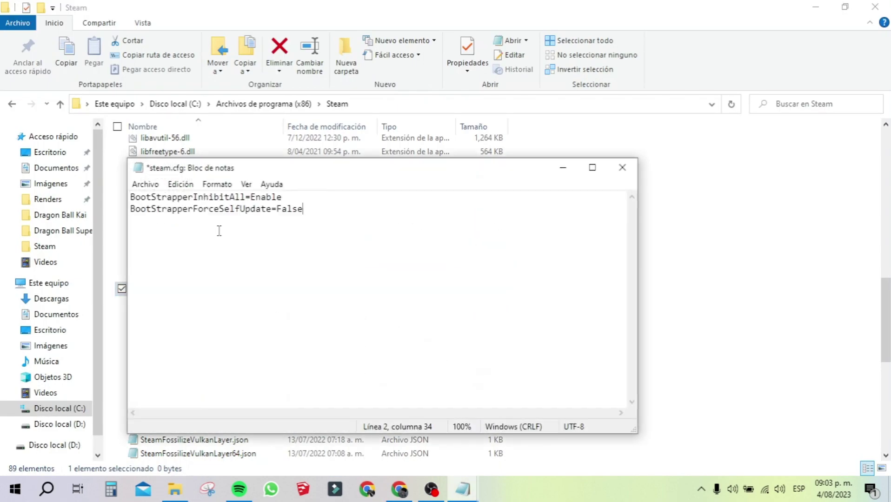
click(625, 170)
click(396, 255)
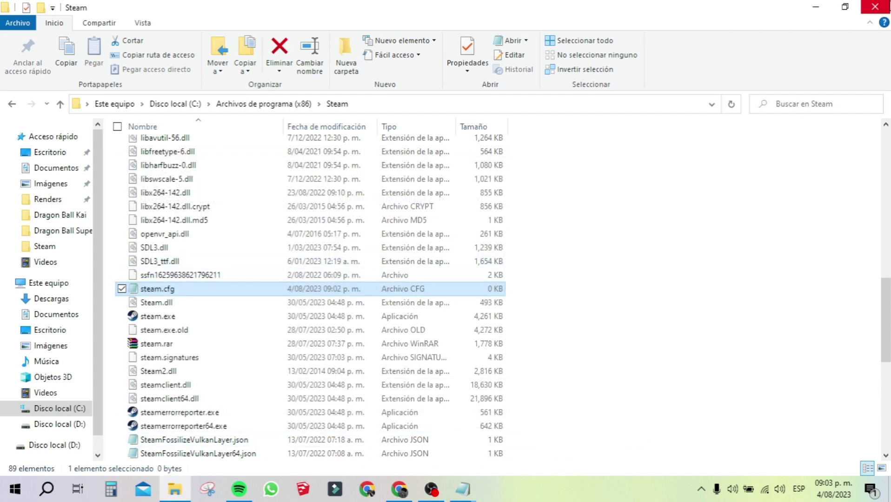
- Close the Steam folder window and both open Steam 2023 parche.txt notes
click(874, 7)
mouse_move(463, 489)
click(381, 394)
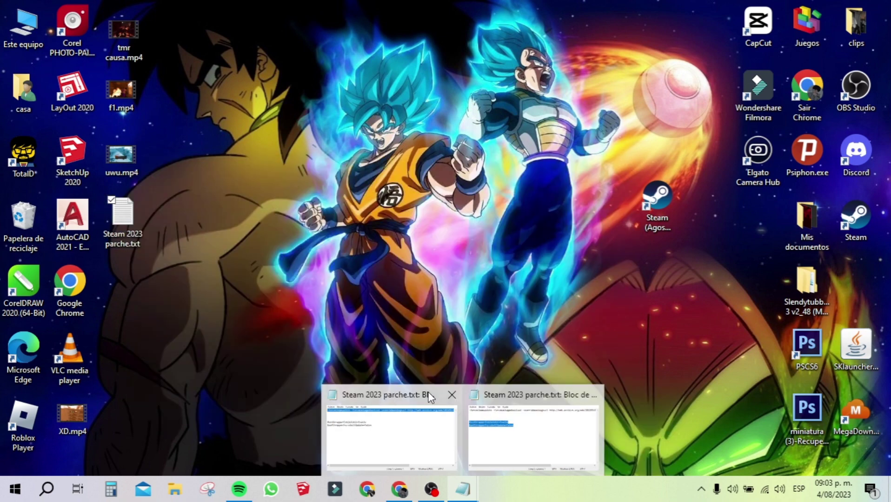
click(453, 394)
click(523, 395)
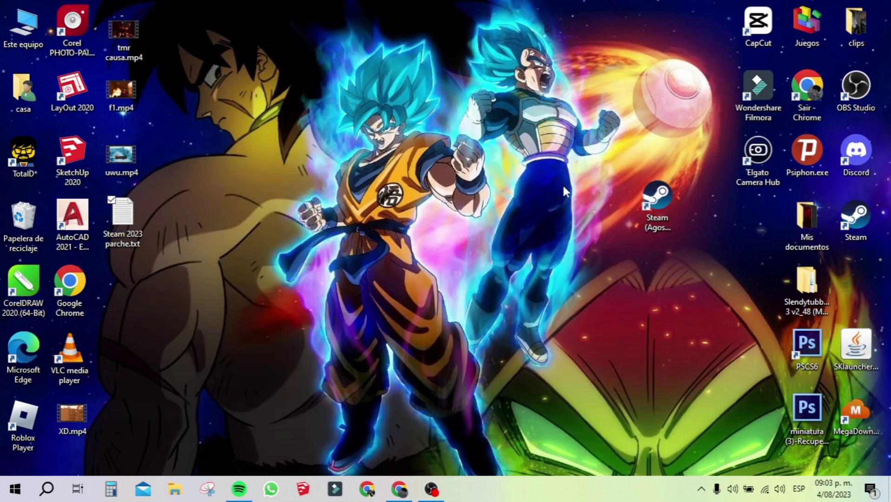
- Replace the launch parameters after the steam.exe path in the Steam (Agosto 2023) shortcut's Destino with -vgui and save the properties
right_click(649, 198)
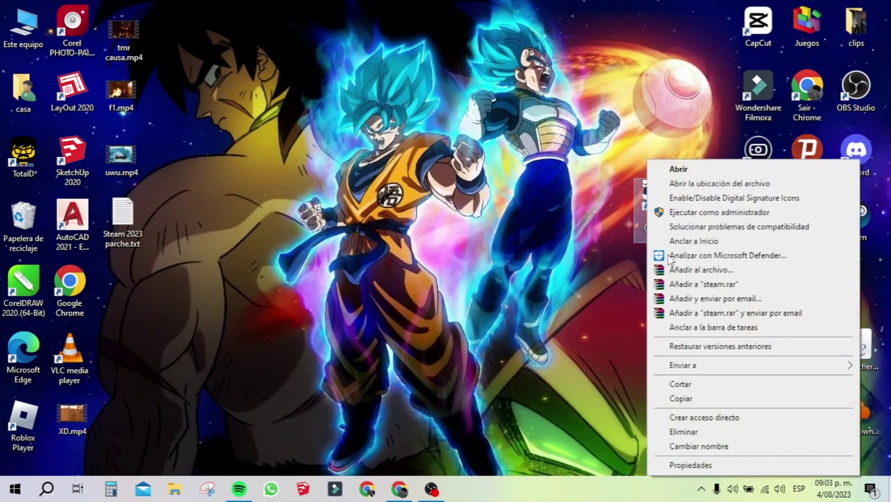
click(679, 465)
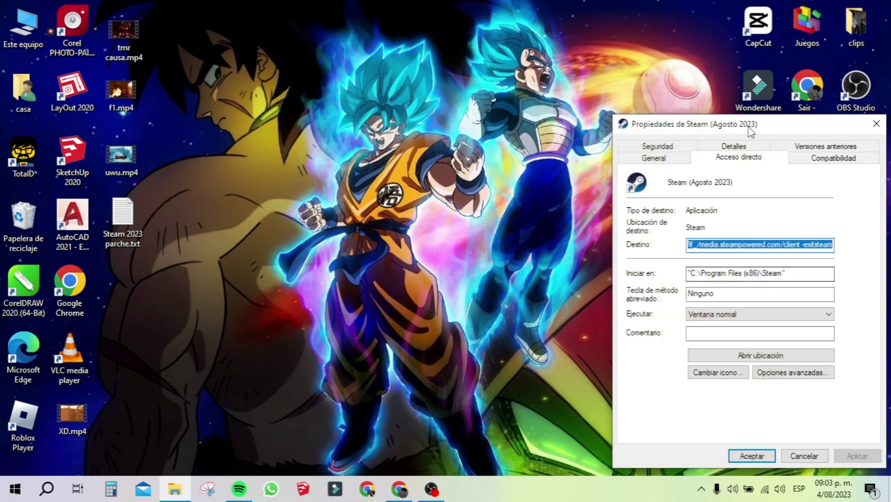
drag(754, 127, 527, 131)
click(606, 249)
mouse_move(606, 250)
mouse_down()
mouse_move(460, 250)
mouse_move(601, 250)
mouse_up()
key(BackSpace)
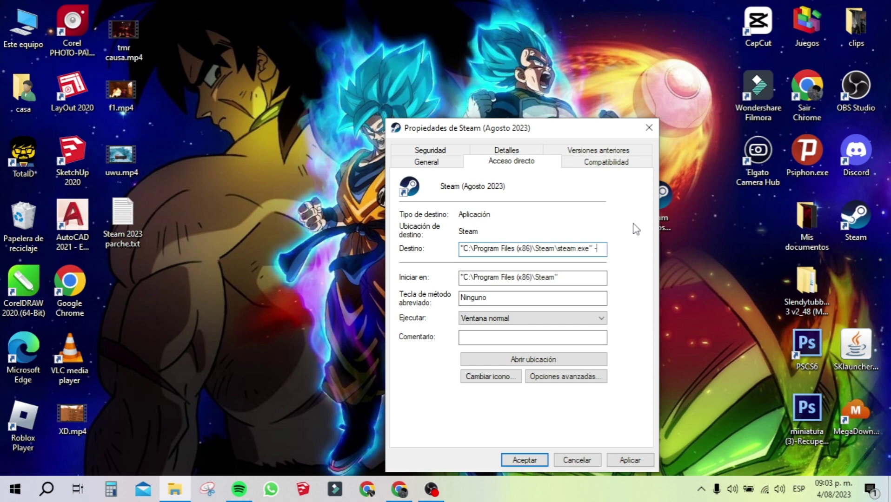
text(vgui)
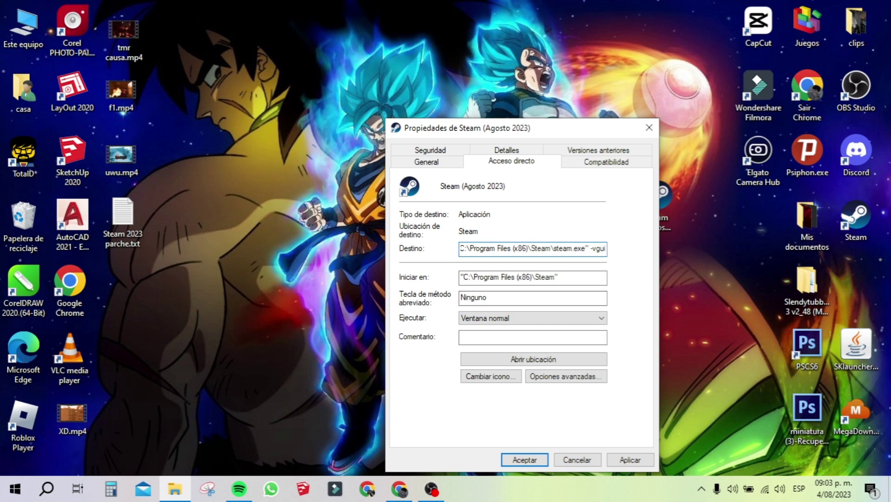
click(629, 460)
click(526, 460)
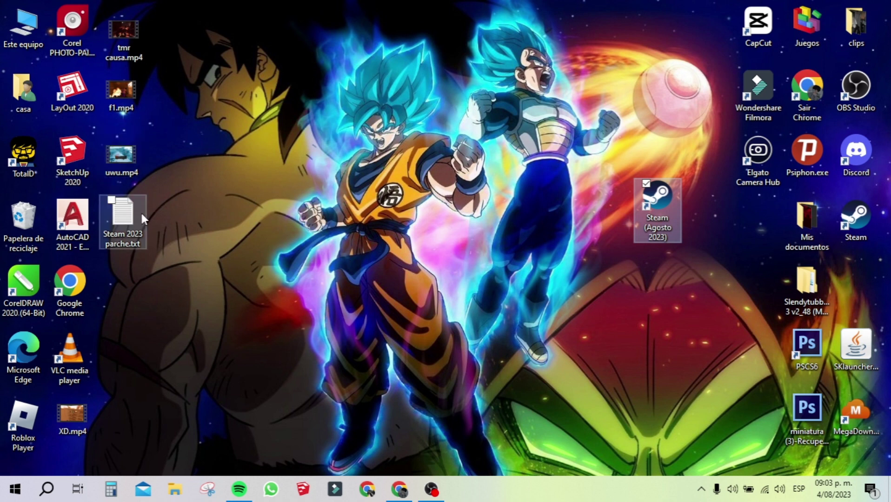
click(158, 221)
drag(138, 216, 215, 206)
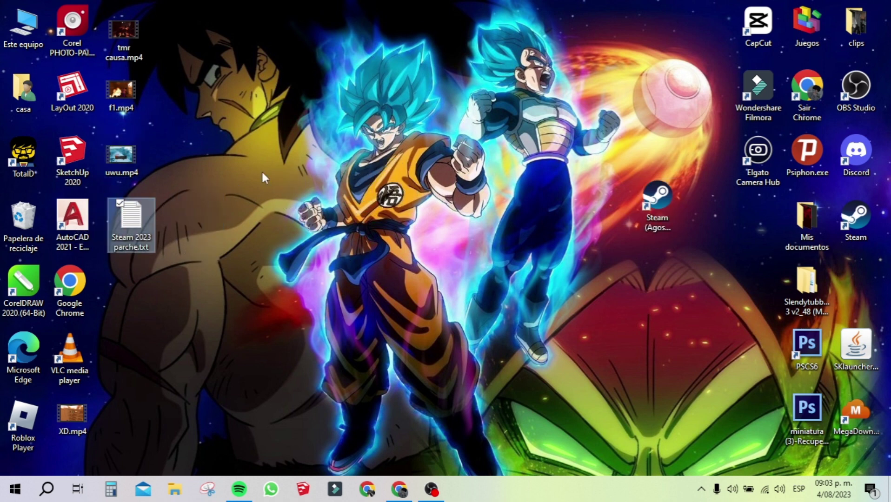
- Launch Steam from the Steam (Agosto 2023) shortcut on the desktop
click(672, 197)
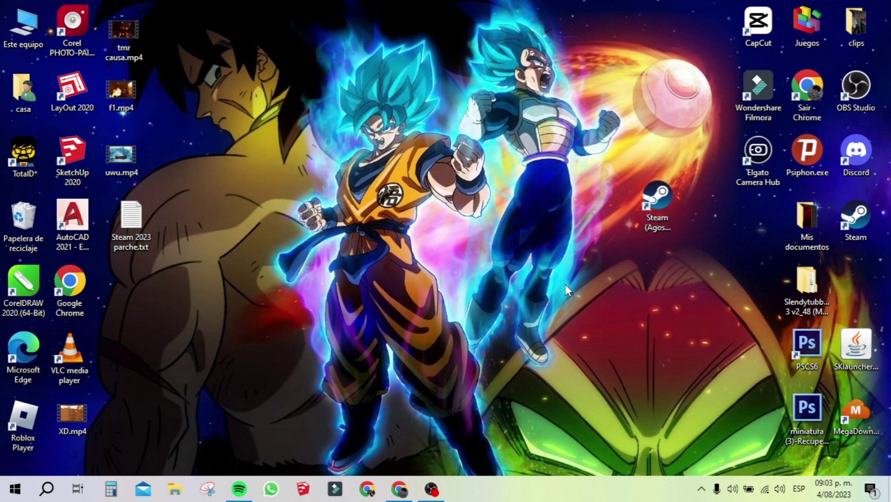
click(662, 200)
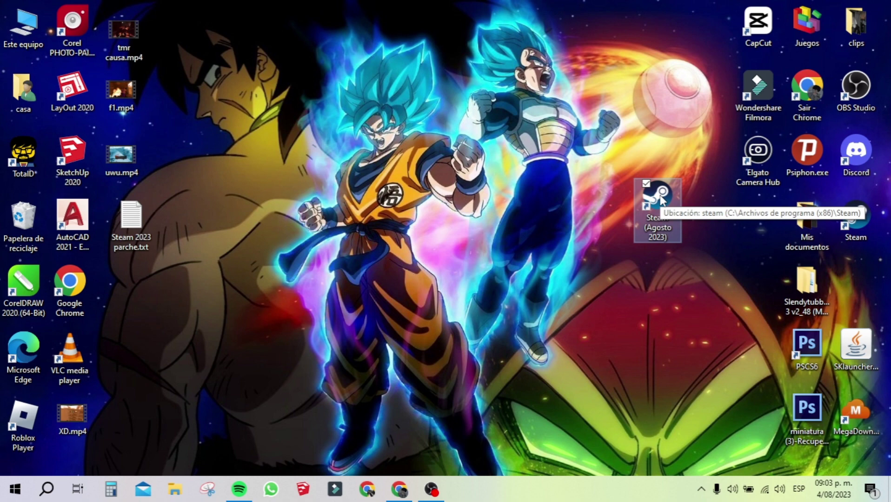
double_click(662, 200)
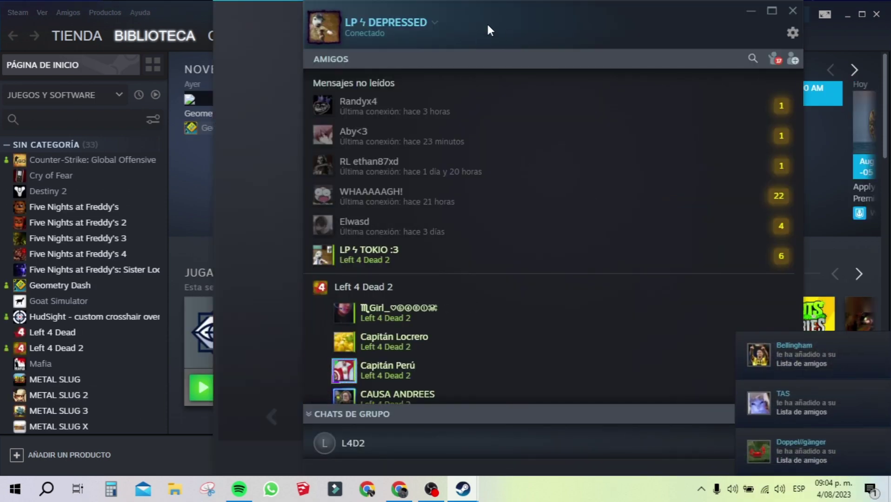
- Close the friends list and the pop-up window behind it, leaving only the Steam library open
drag(471, 21, 451, 35)
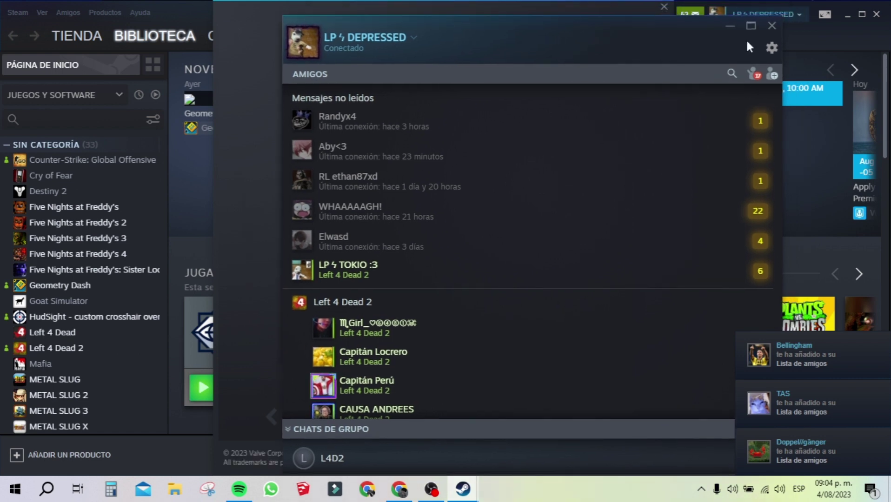
click(772, 25)
click(664, 6)
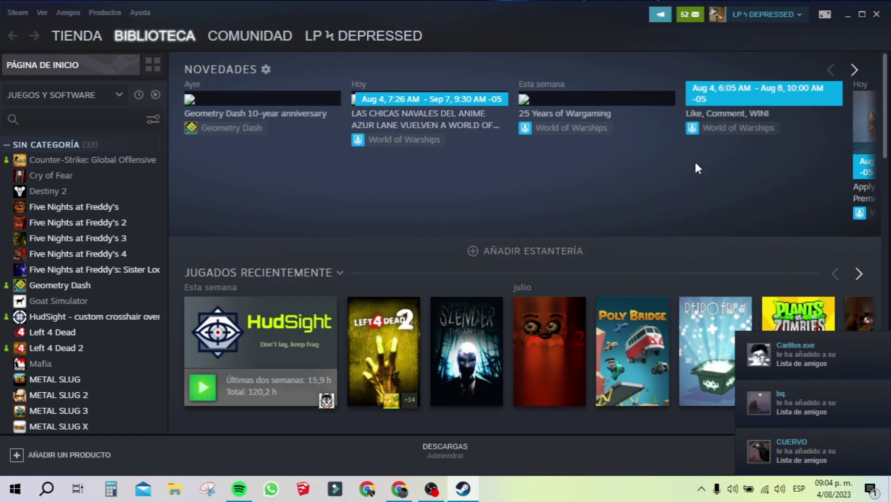
- Check today's date and time in the Windows calendar and close it
click(832, 490)
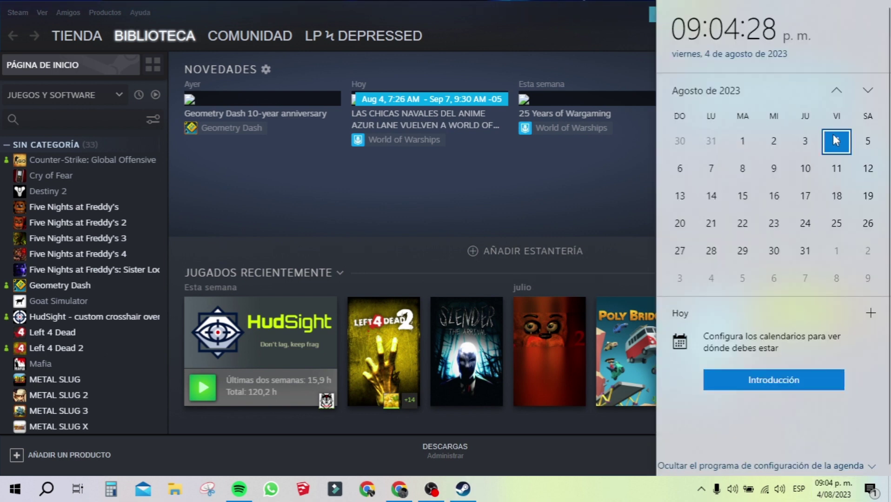
click(565, 17)
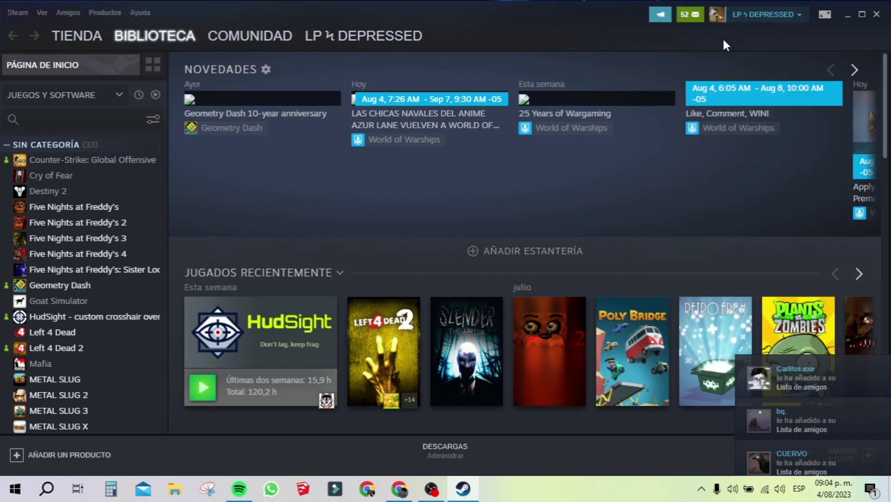